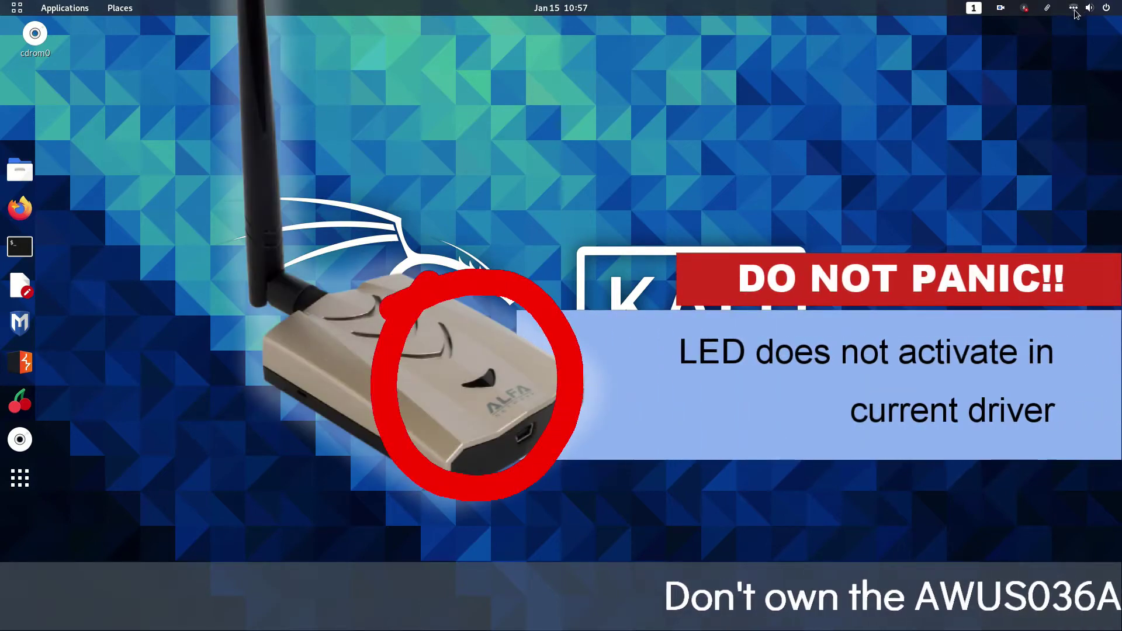
Dismiss the Wi-Fi status menu and launch a QTerminal window from the dock
click(1073, 10)
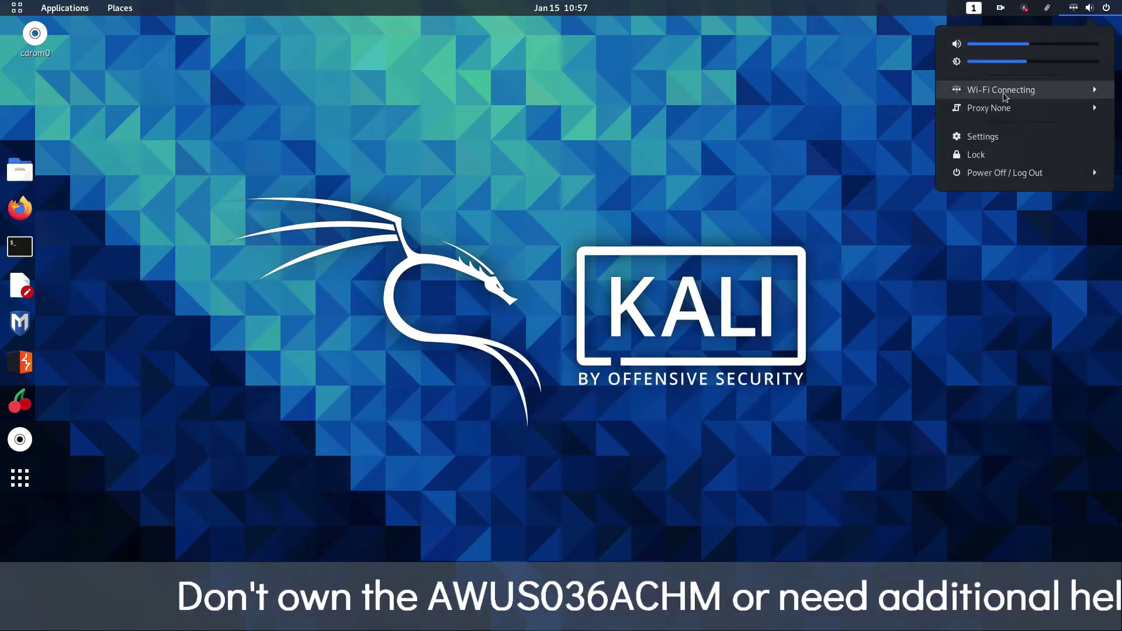
click(19, 255)
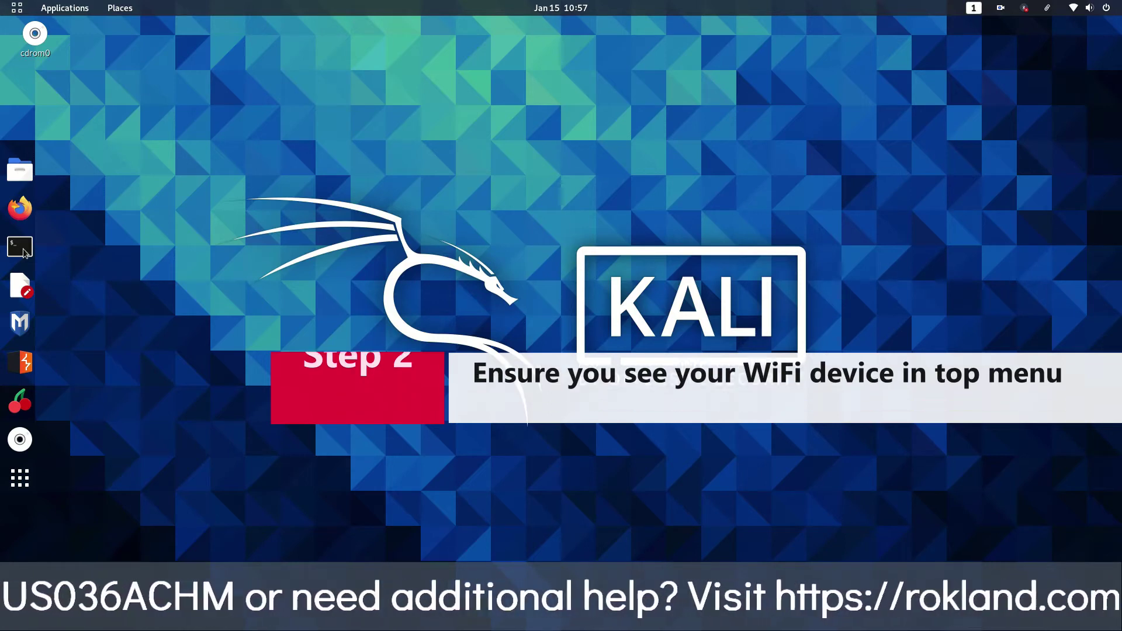
click(20, 248)
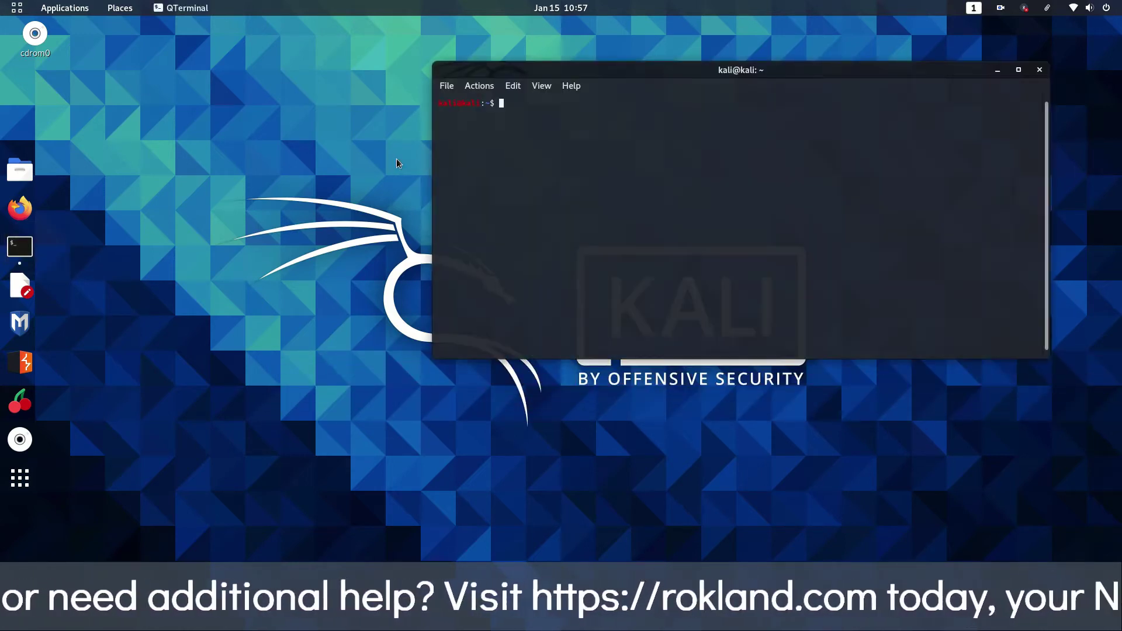
text(i)
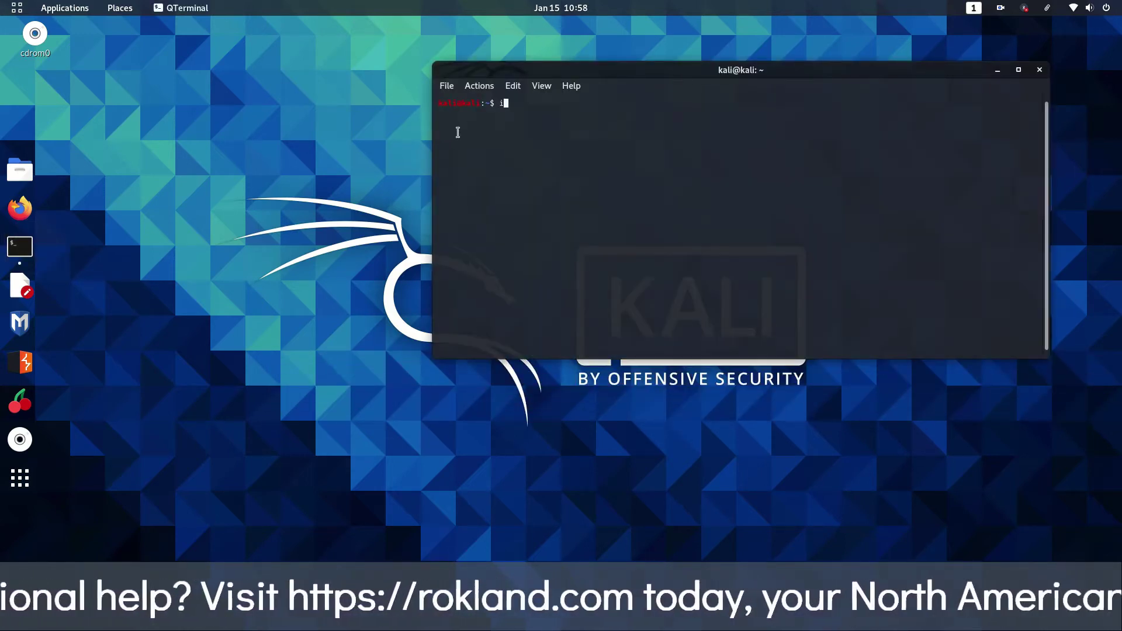
text(wconfig)
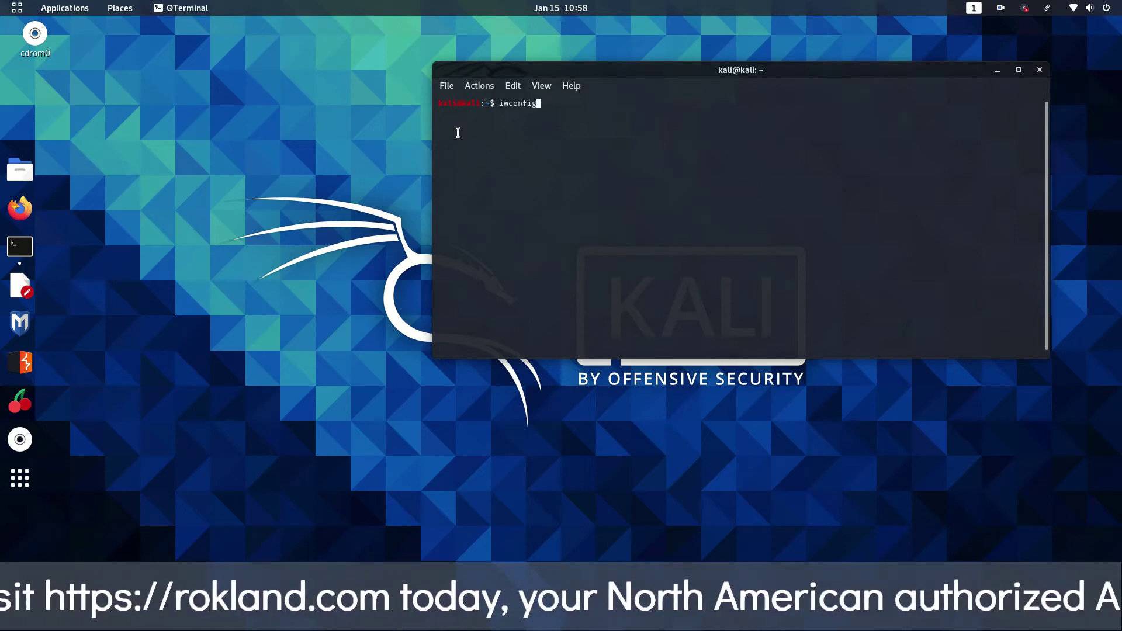
Run iwconfig to list wlan0 in Managed mode; 'ifconfig wlan0 down' is refused
key(Return)
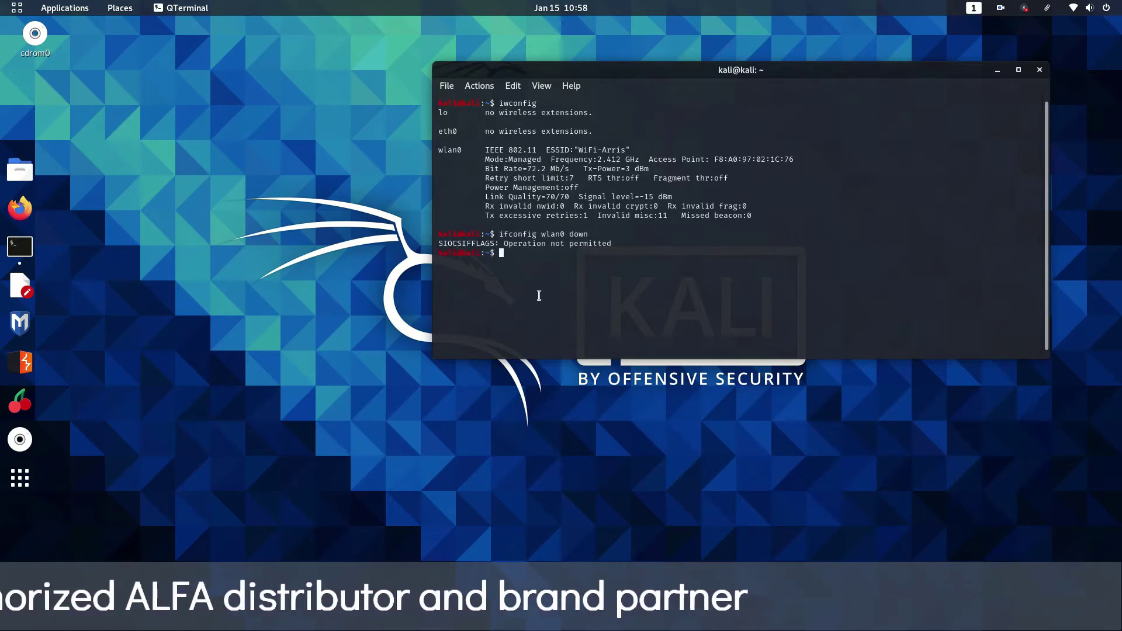
text(sudo )
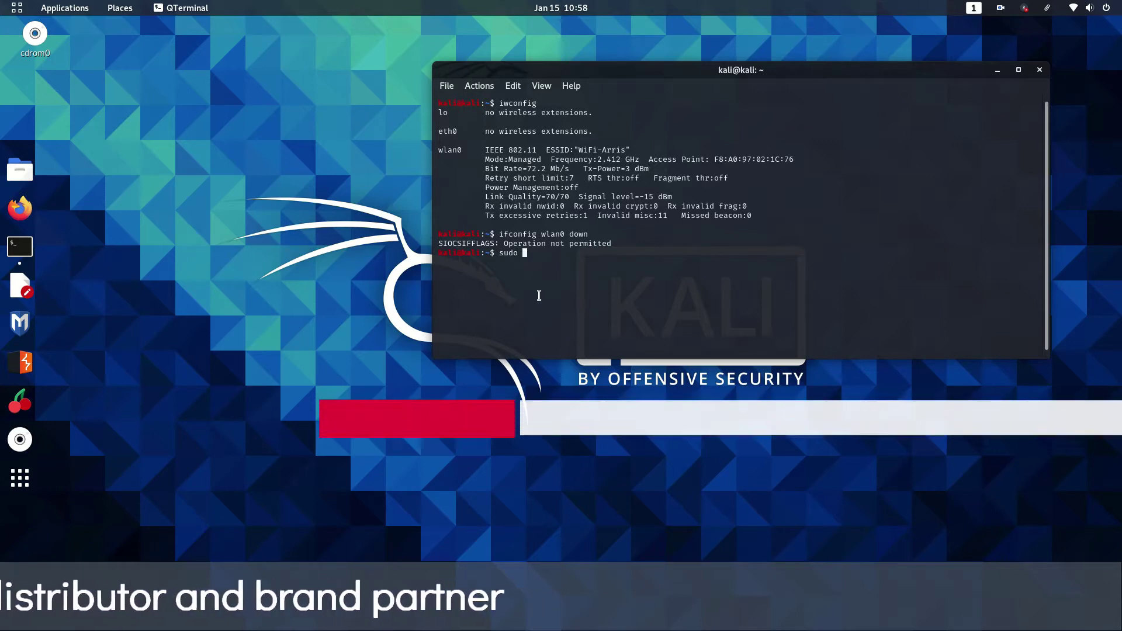
text(ifconfig)
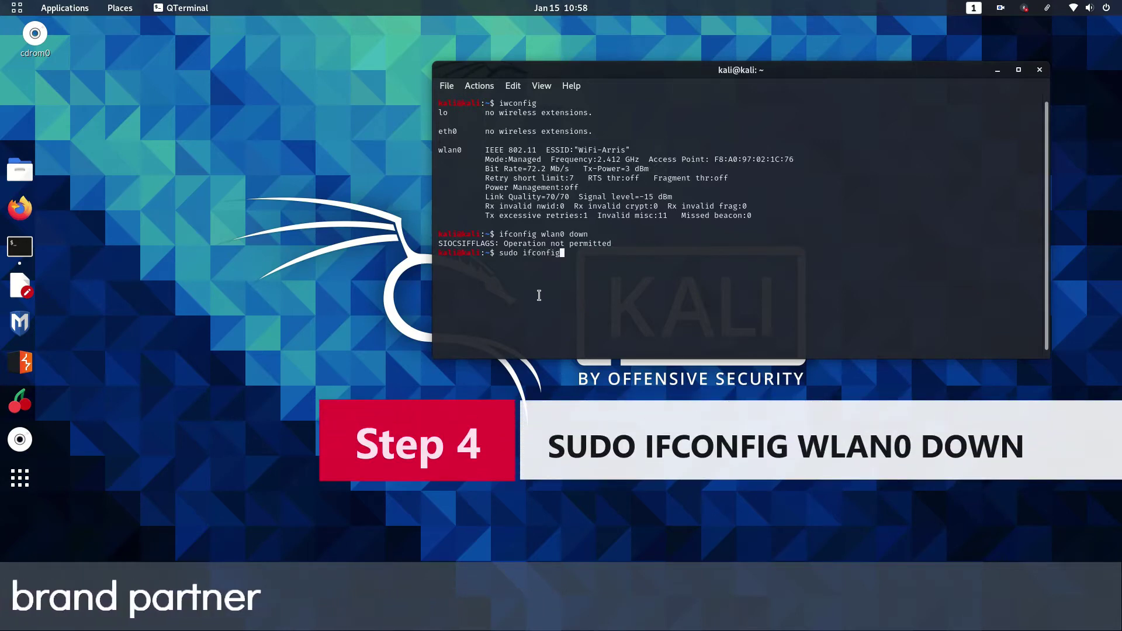
text( wlan)
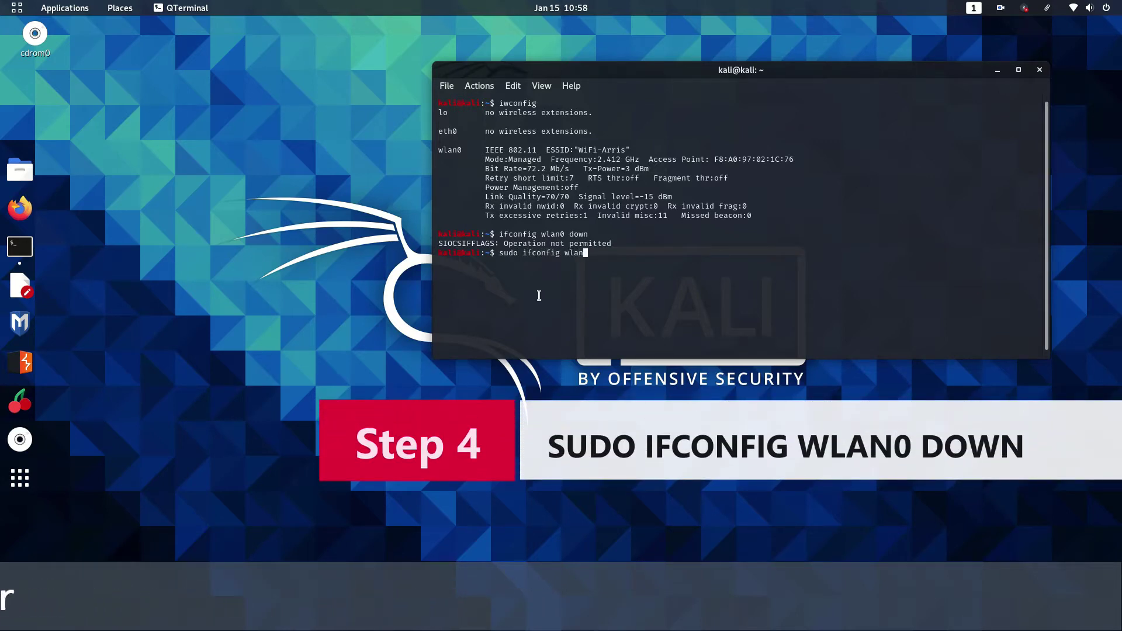
text(0 down)
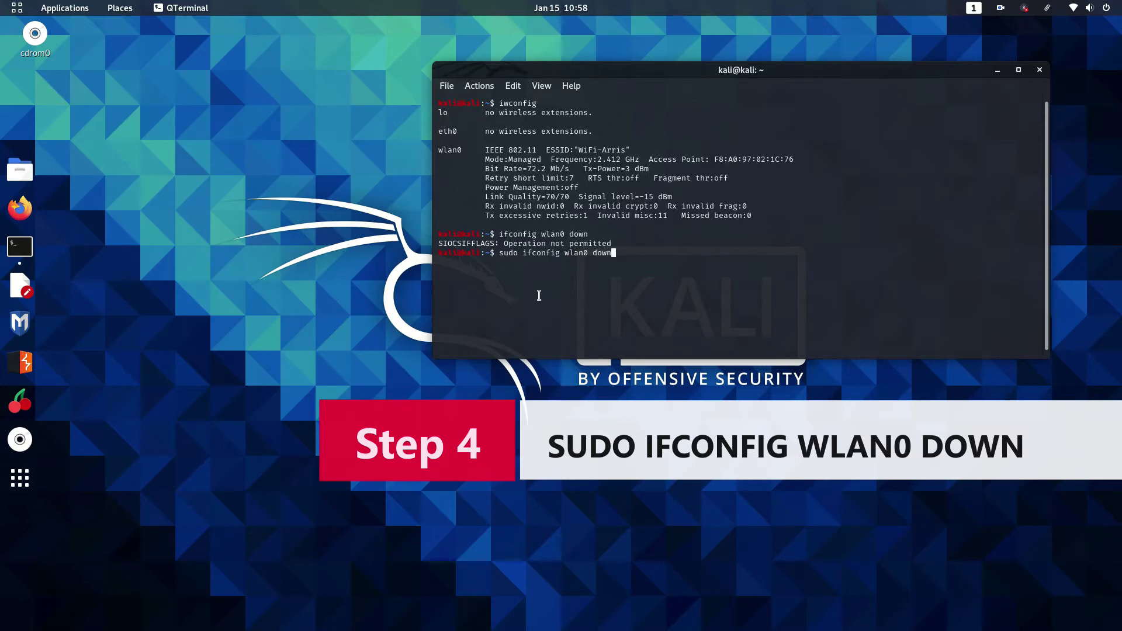
Run 'sudo ifconfig wlan0 down' and authenticate with the sudo password
key(Return)
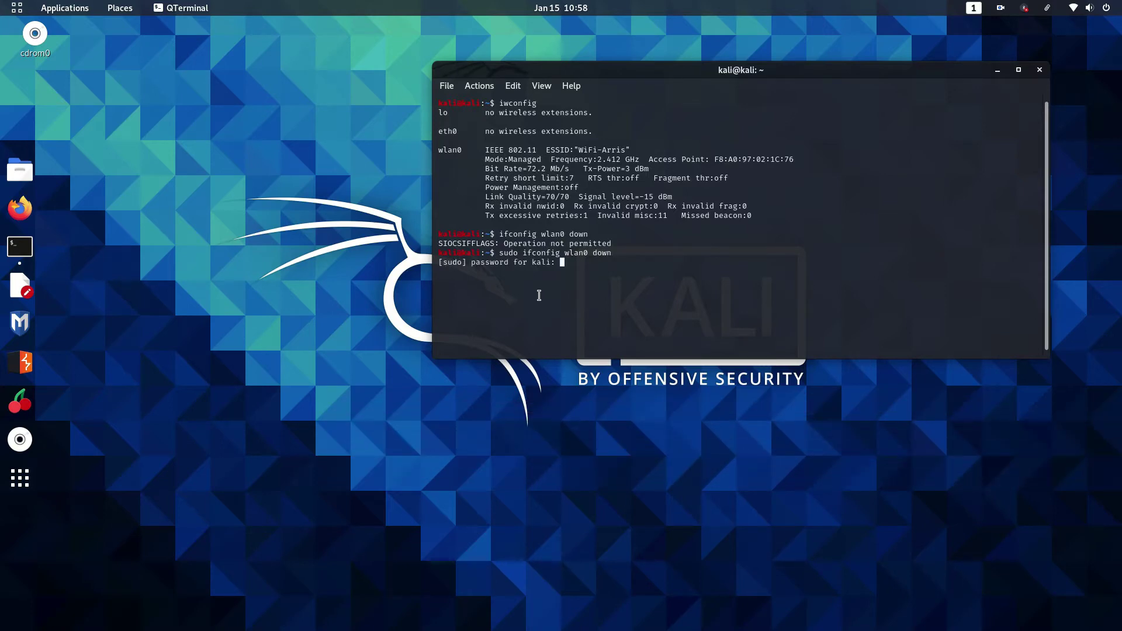
key(Return)
text(sudo)
text( airmon)
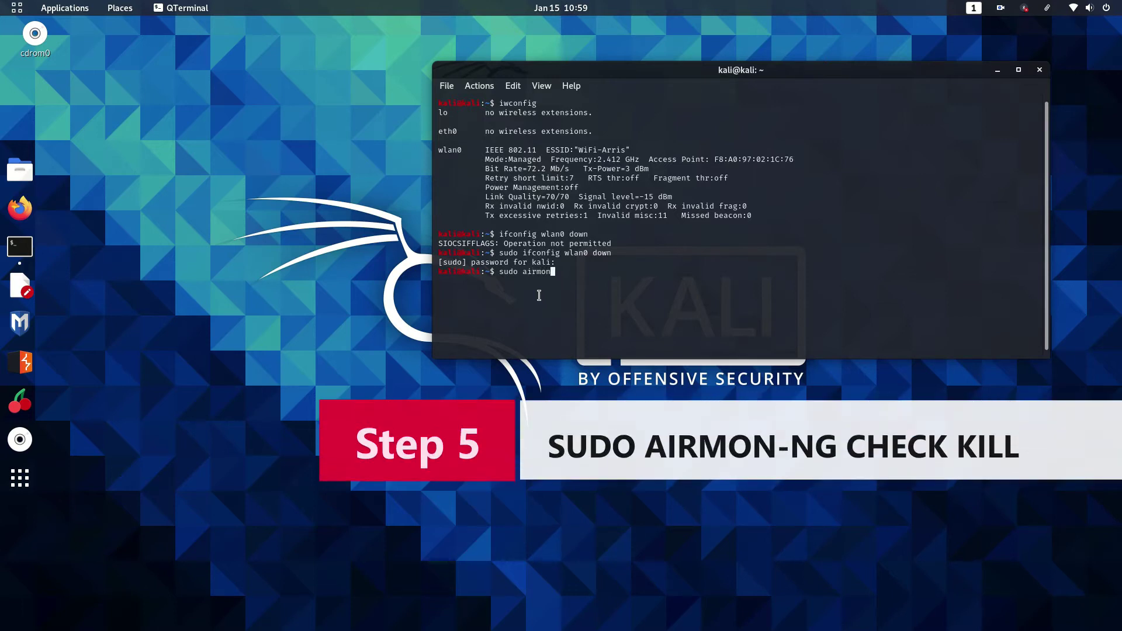
text(-ng ch)
text(eck kill)
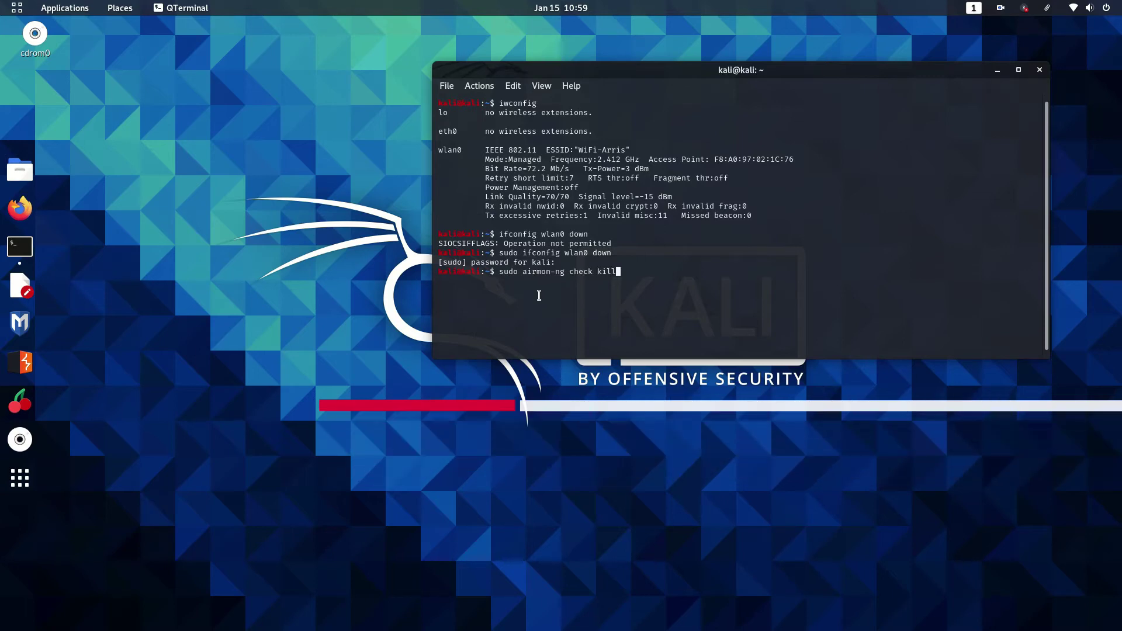
Run 'sudo airmon-ng check kill', killing the wpa_supplicant process
key(Return)
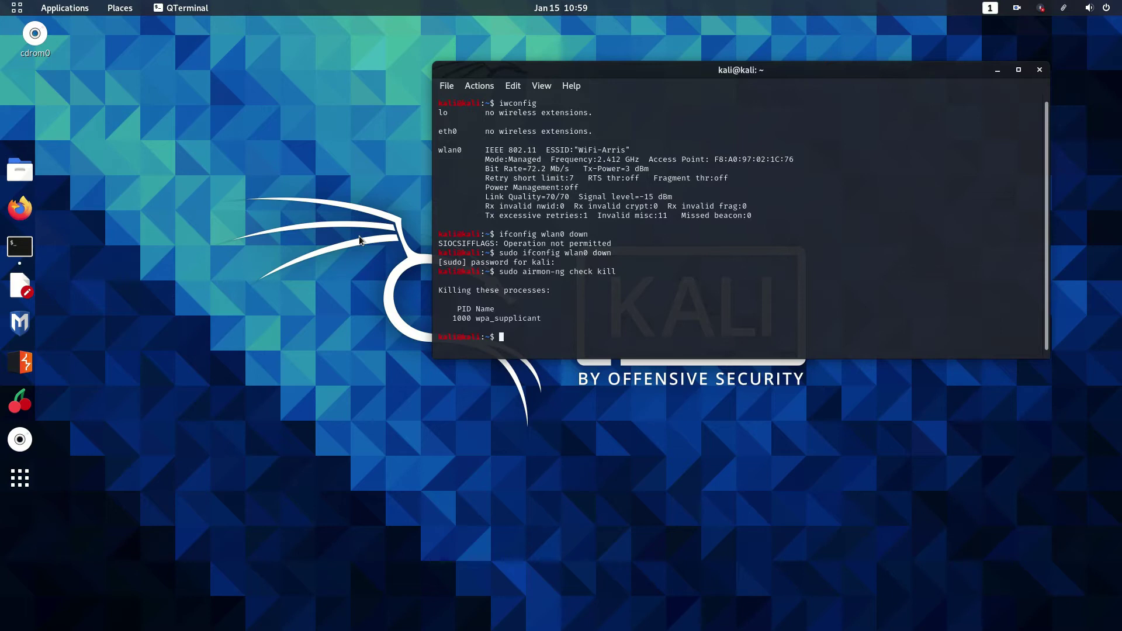
text(sud)
text(o airmon)
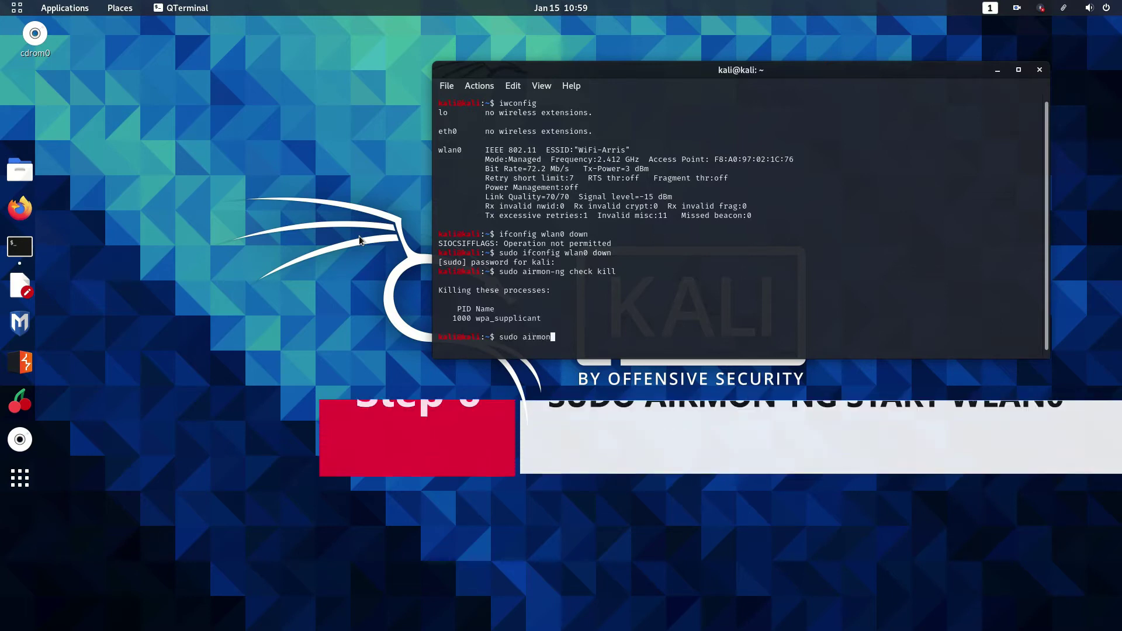
text(-ng s)
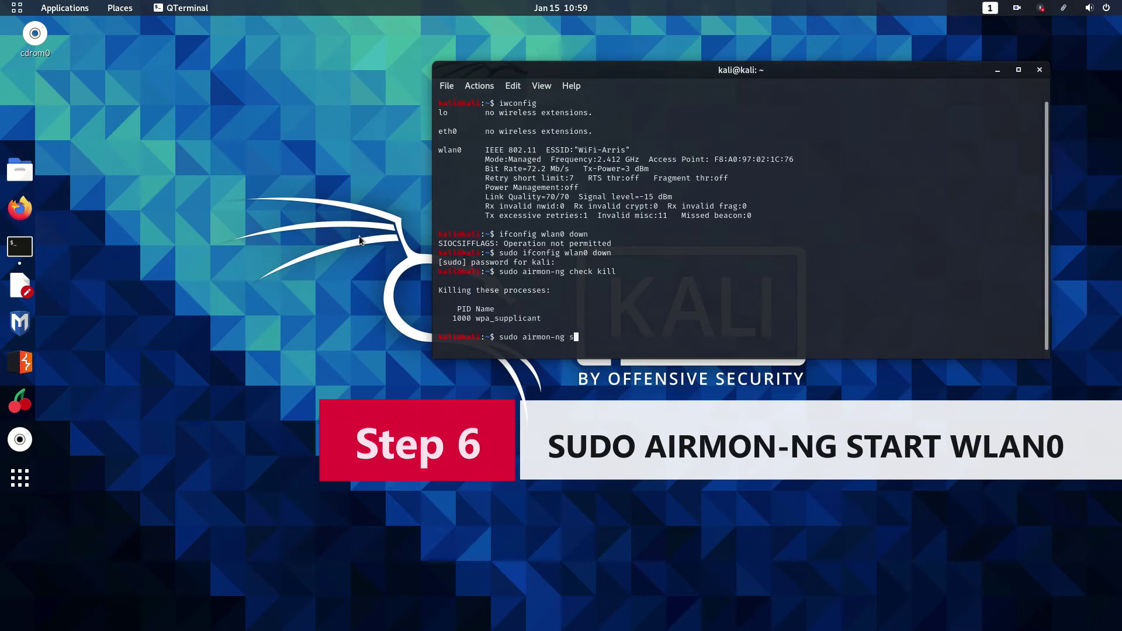
text(tart )
text(wlan0)
Run 'sudo airmon-ng start wlan0' to create the wlan0mon monitor interface
key(Return)
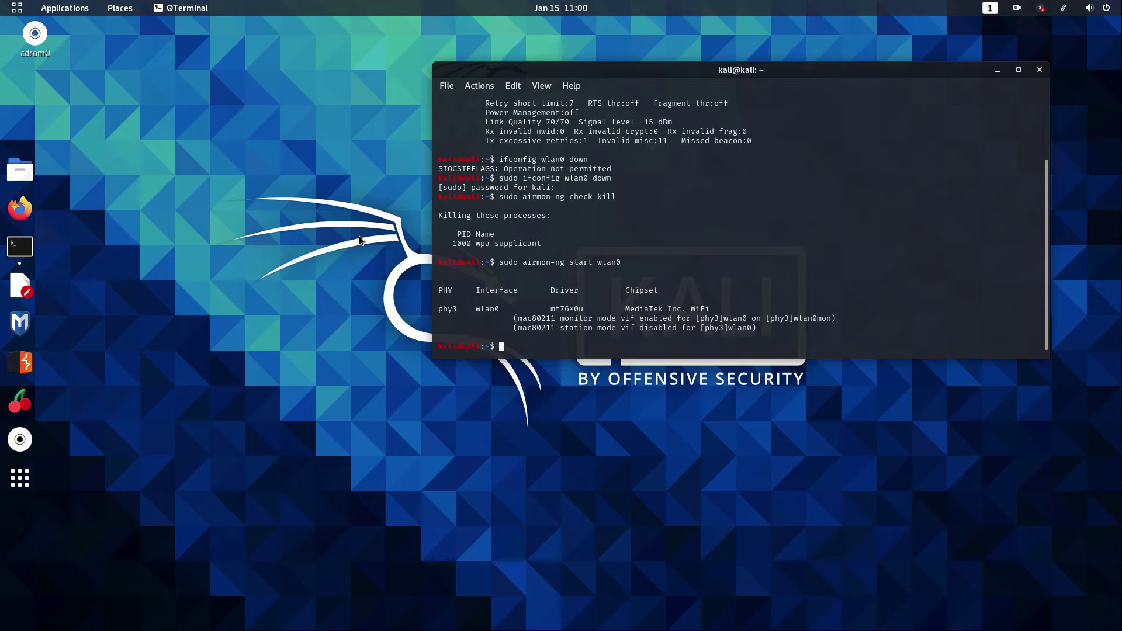
text(ifcon)
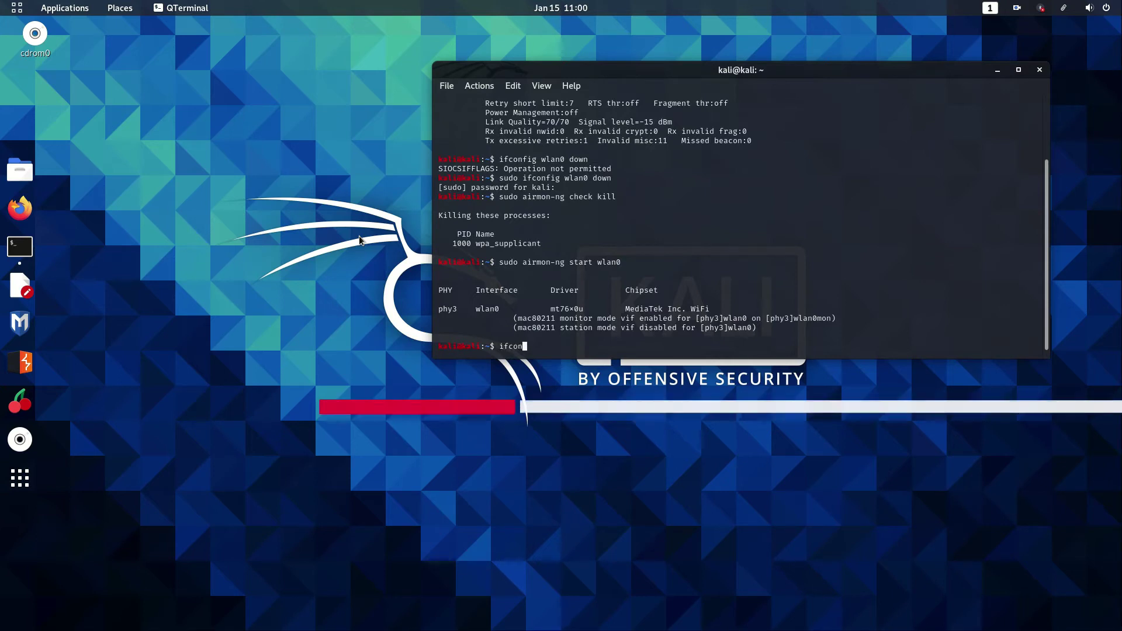
text(fig)
Run ifconfig, listing wlan0mon alongside eth0 and lo
key(Return)
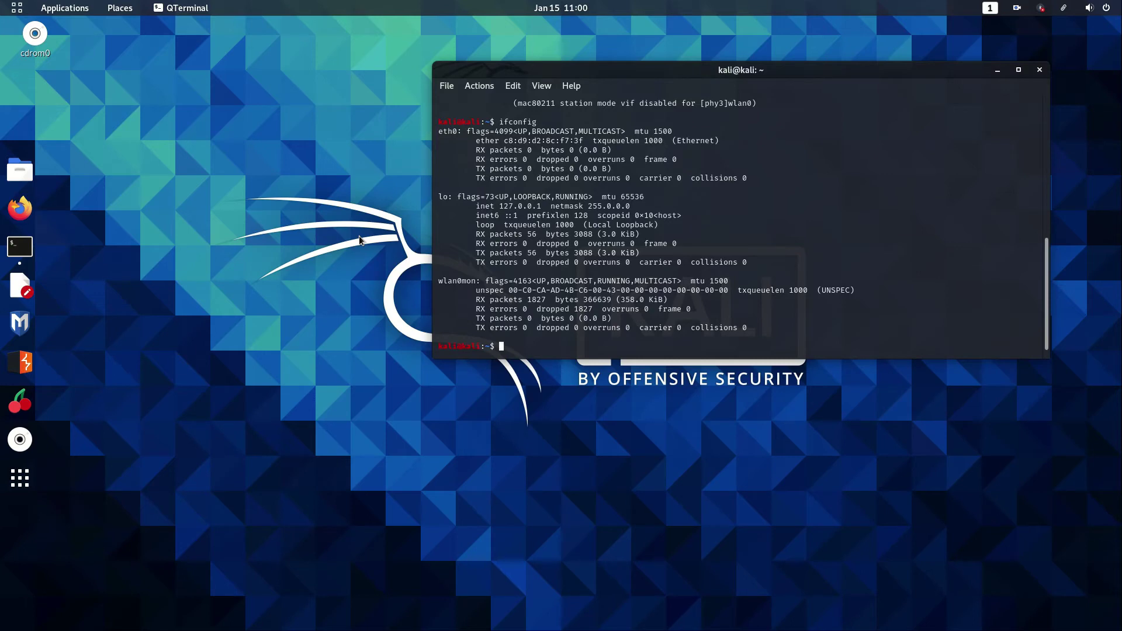
text(iwco)
text(nfig)
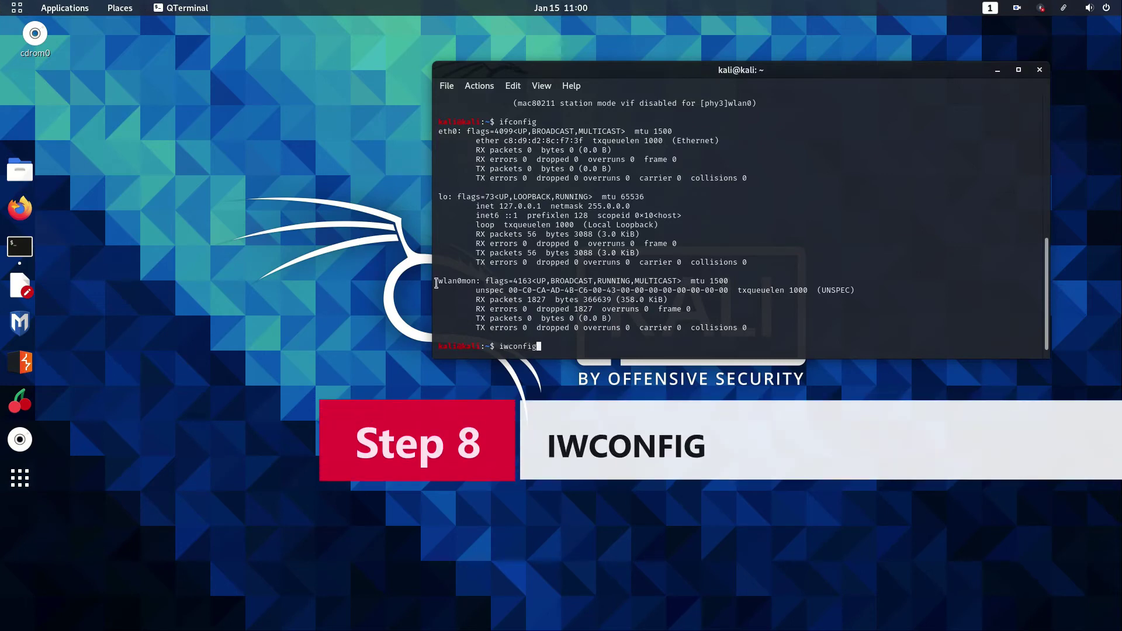
Run iwconfig, showing wlan0mon in Monitor mode at 2.457 GHz
key(Return)
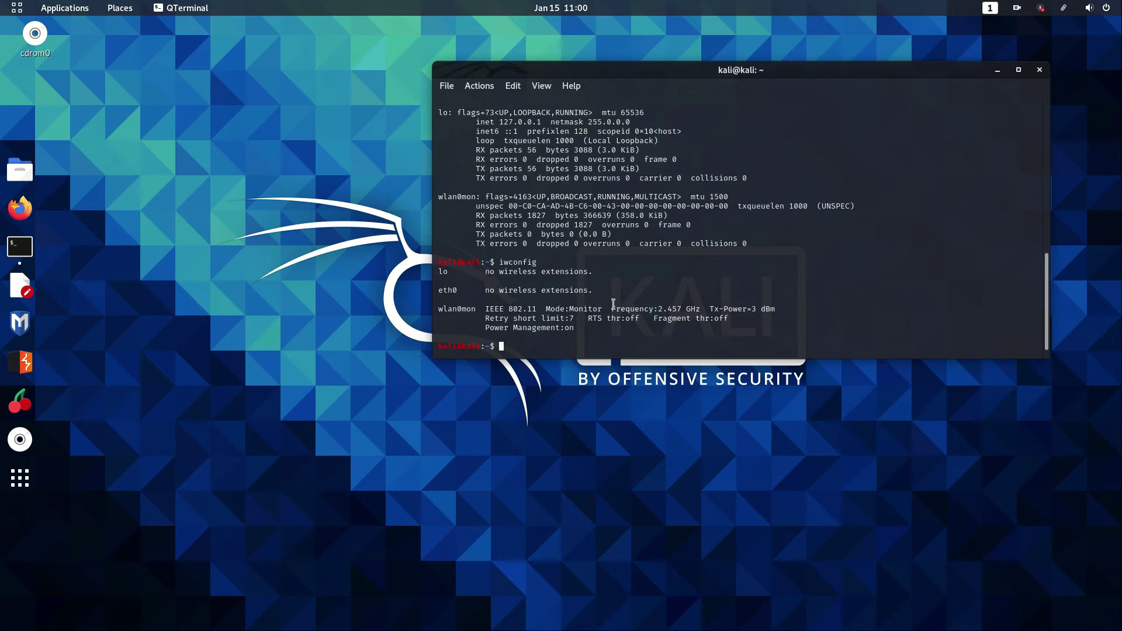
text(sud)
text(o a)
text(irodump)
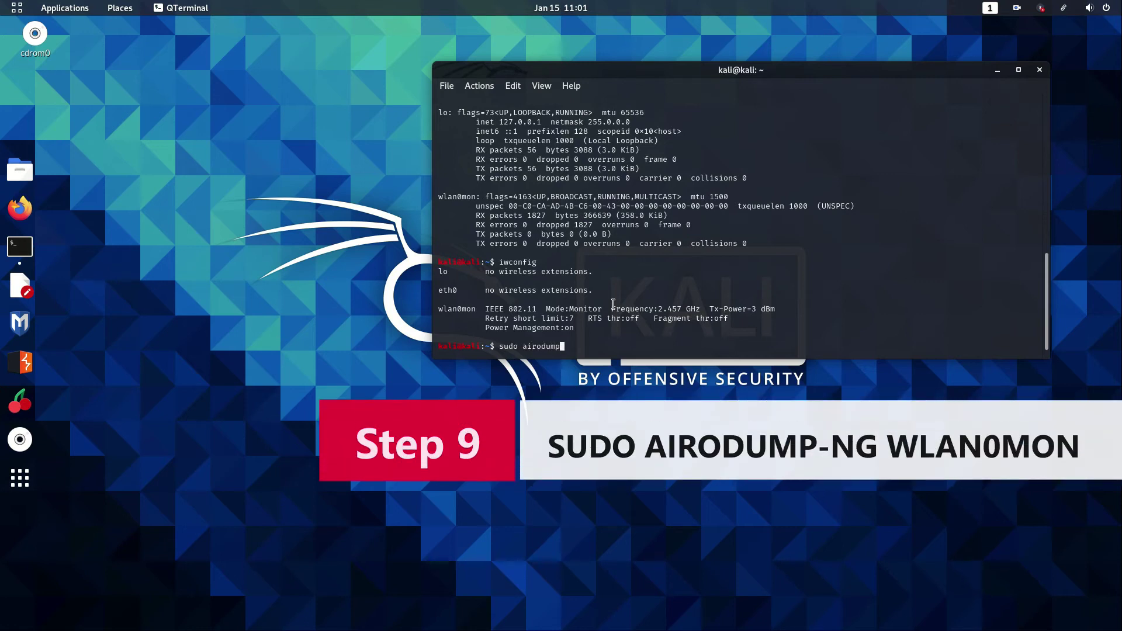
text(-ng)
text( wlan0)
text(moin)
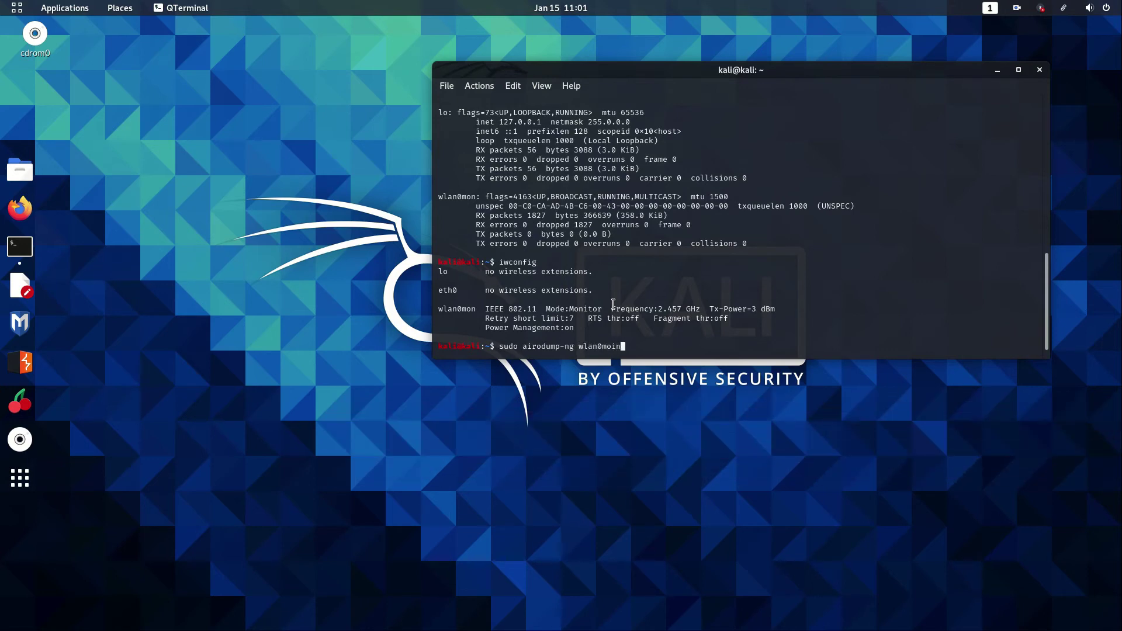
Scan nearby networks with 'sudo airodump-ng wlan0mon', then quit the scan with Q twice
key(BackSpace)
key(BackSpace)
text(n)
key(Return)
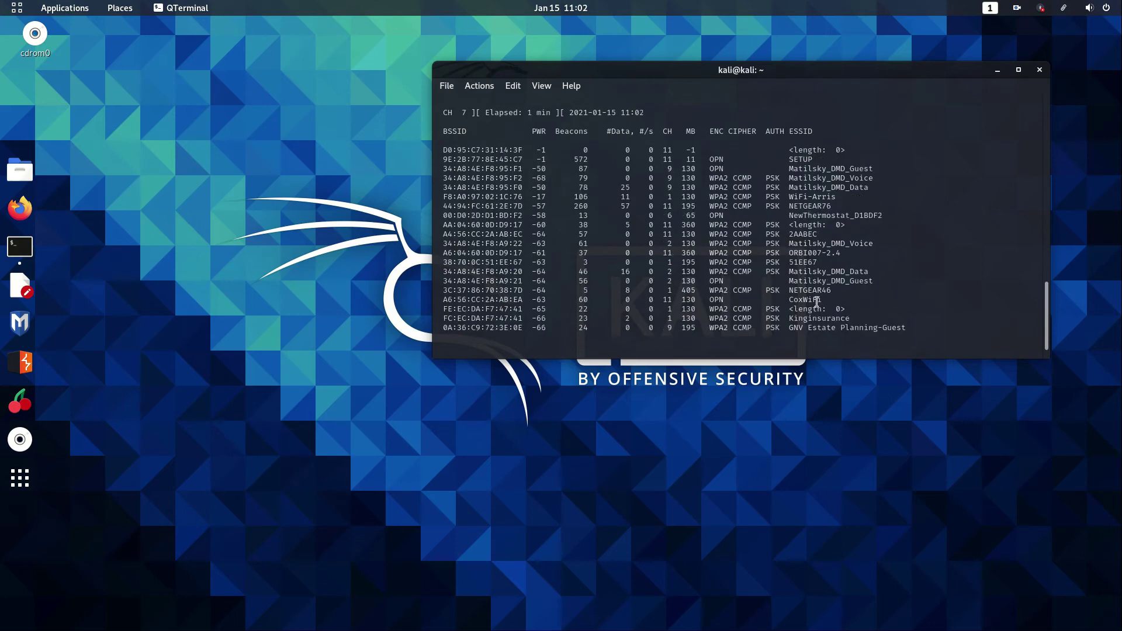
key(q)
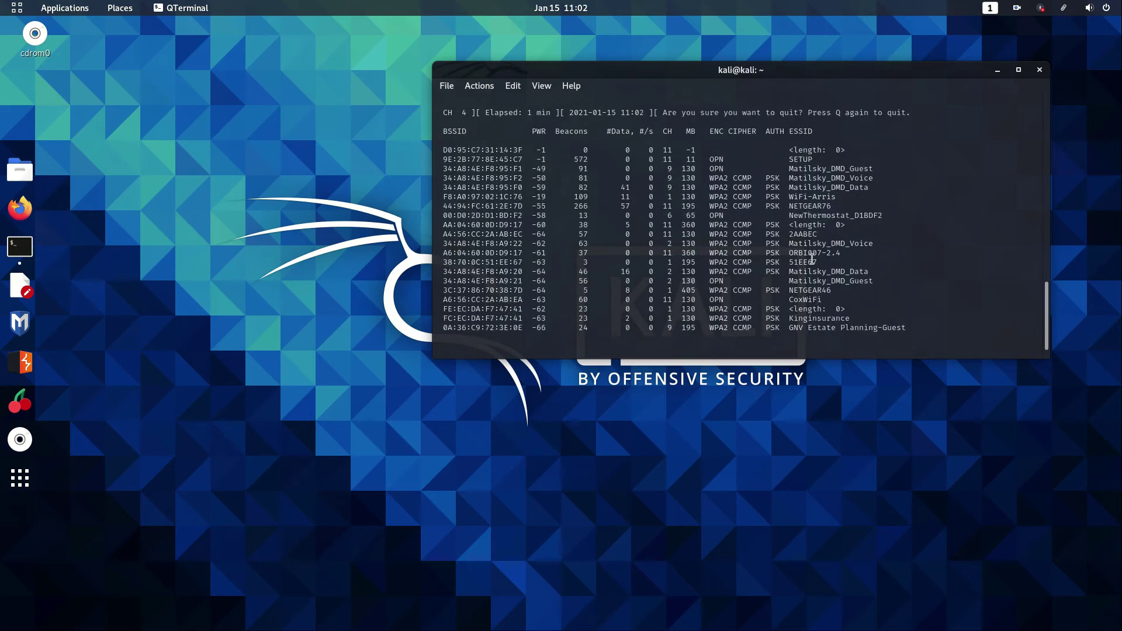
key(q)
text(sudo air)
text(eplay-ngh)
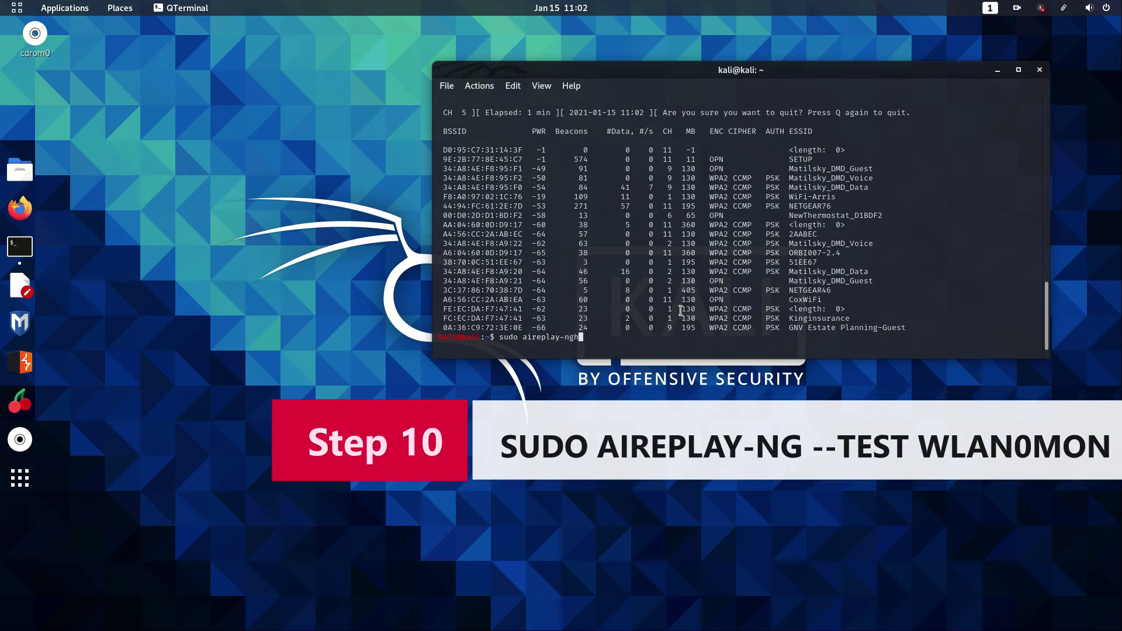
Run 'sudo aireplay-ng --test wlan0mon', which reports injection is working
key(BackSpace)
text(--)
text(test wlan0mon)
key(Return)
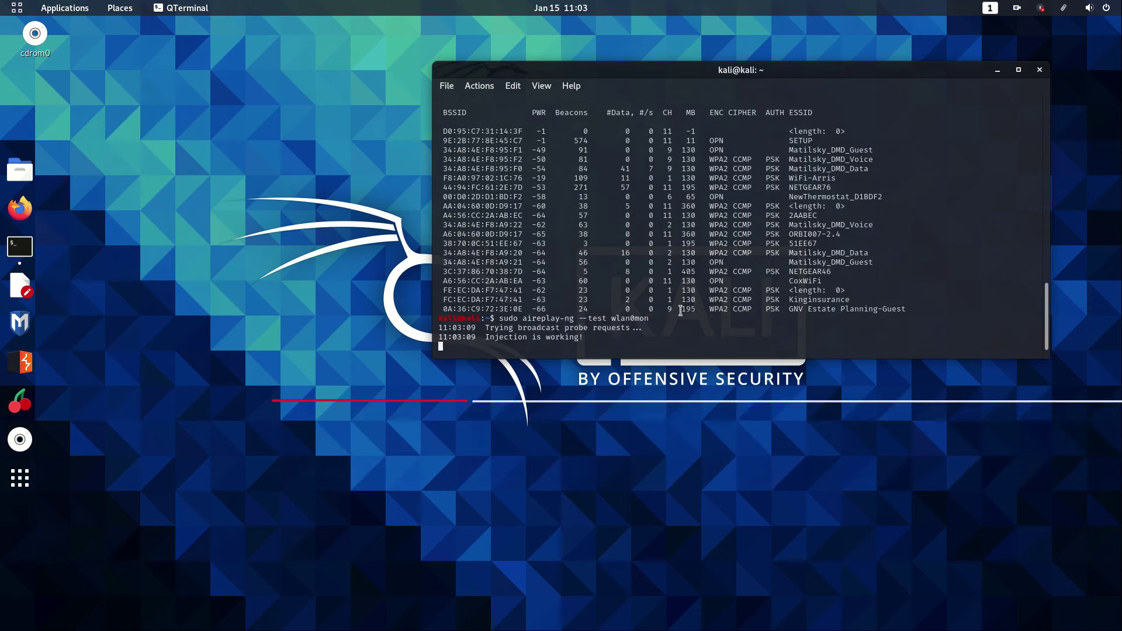